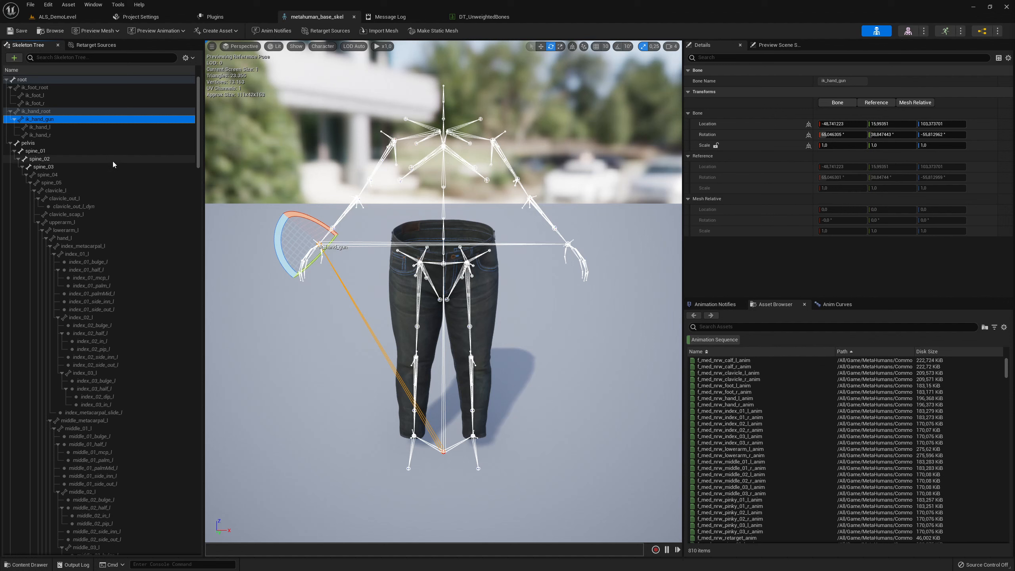
Examine the IK bones in the skeleton hierarchy one by one, from ik_foot_root down to the pelvis and back up to the foot bones
click(42, 90)
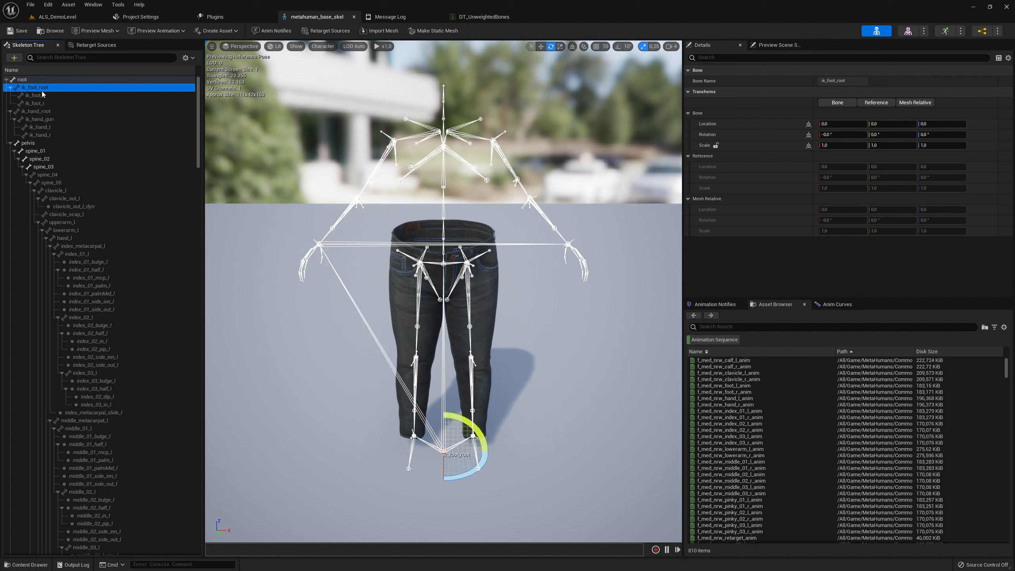
key(Down)
key(Down)
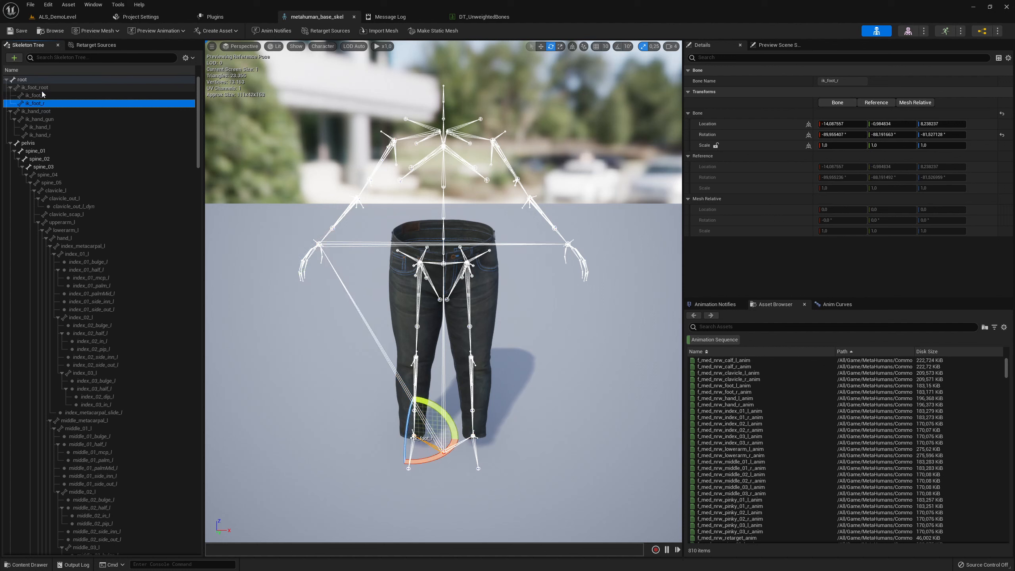
key(Down)
key(Down)
key(Down)
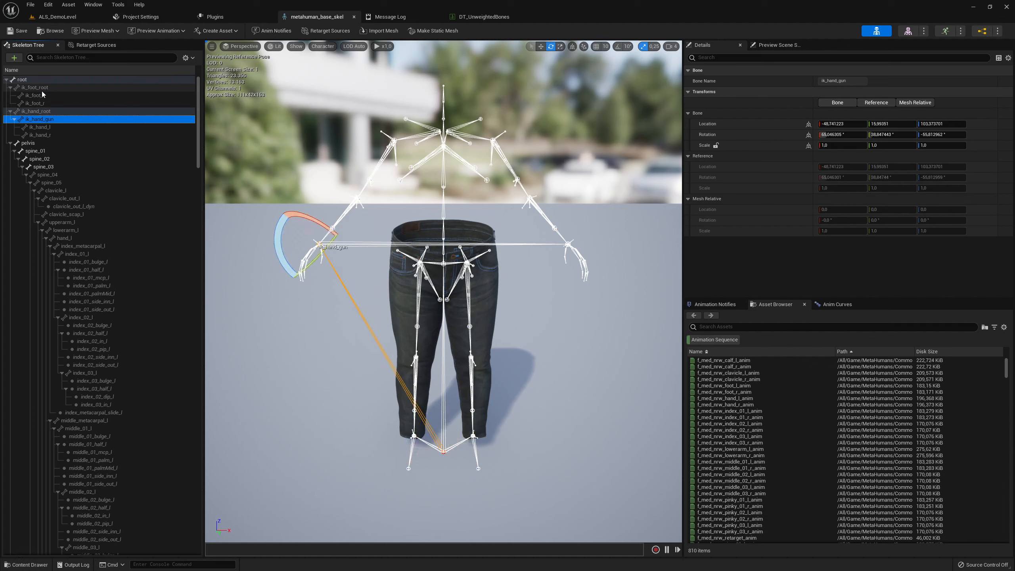
key(Down)
key(Down)
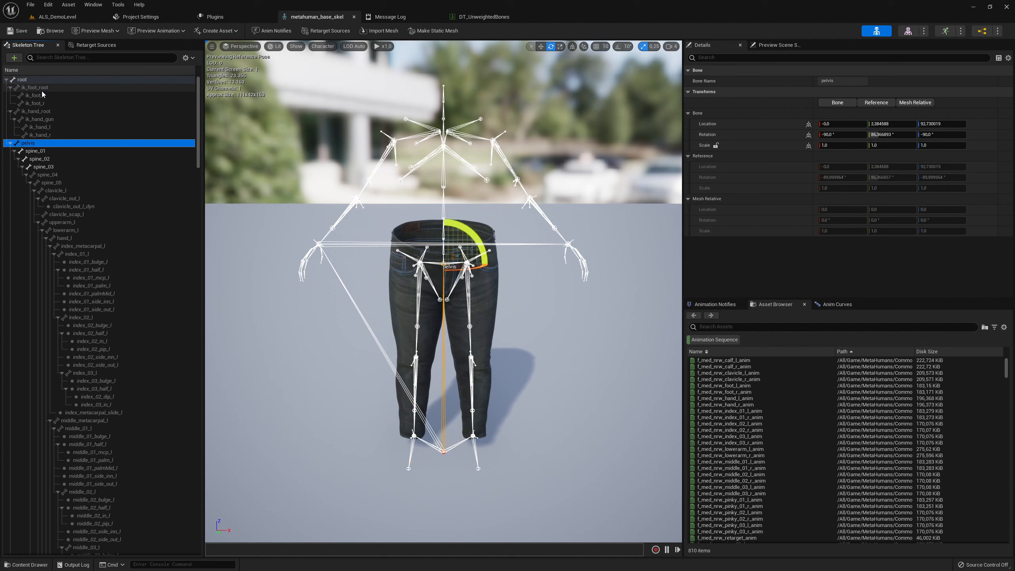
key(Up)
key(Up)
key(Up)
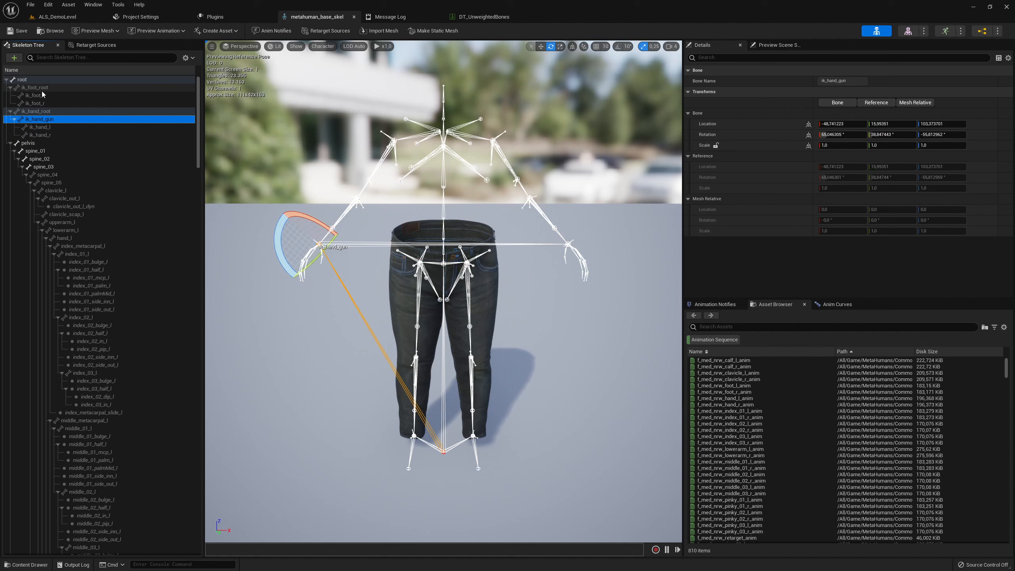
key(Up)
key(Up)
key(Up)
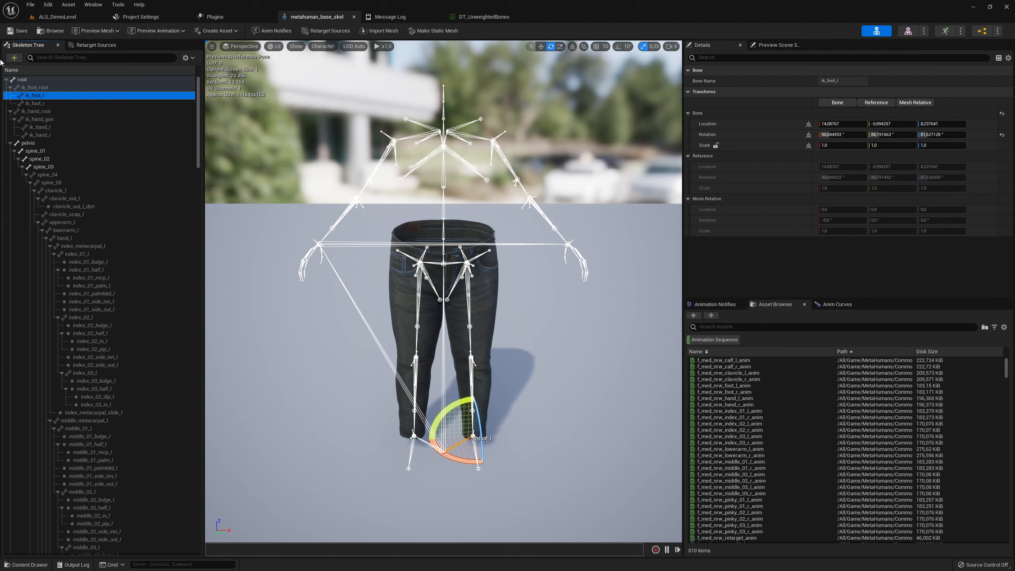
Inspect the ik_hand_gun, ik_foot_l, ik_foot_r and ik_hand_l bones on the mesh in the preview viewport
click(347, 243)
click(344, 286)
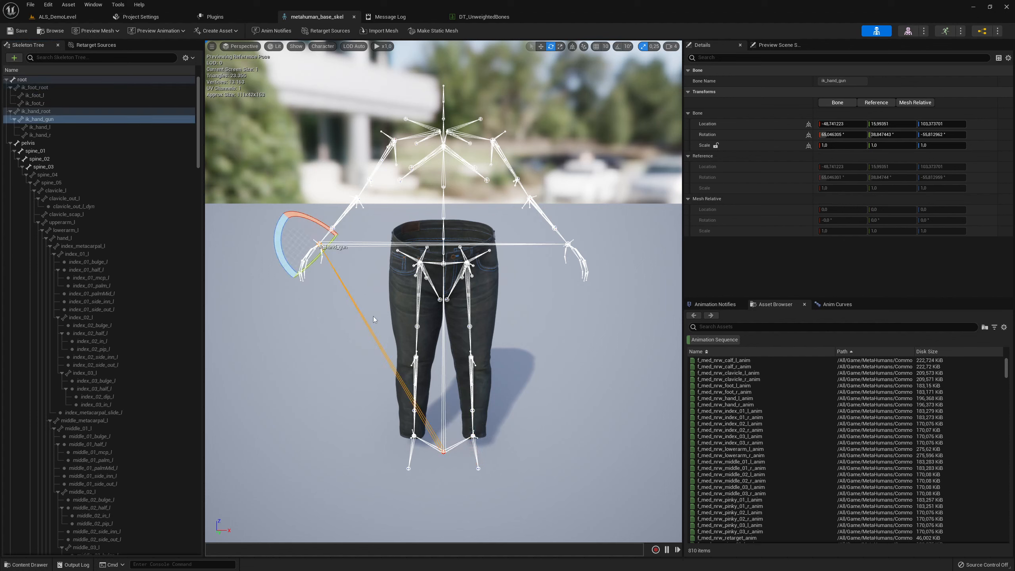
click(450, 446)
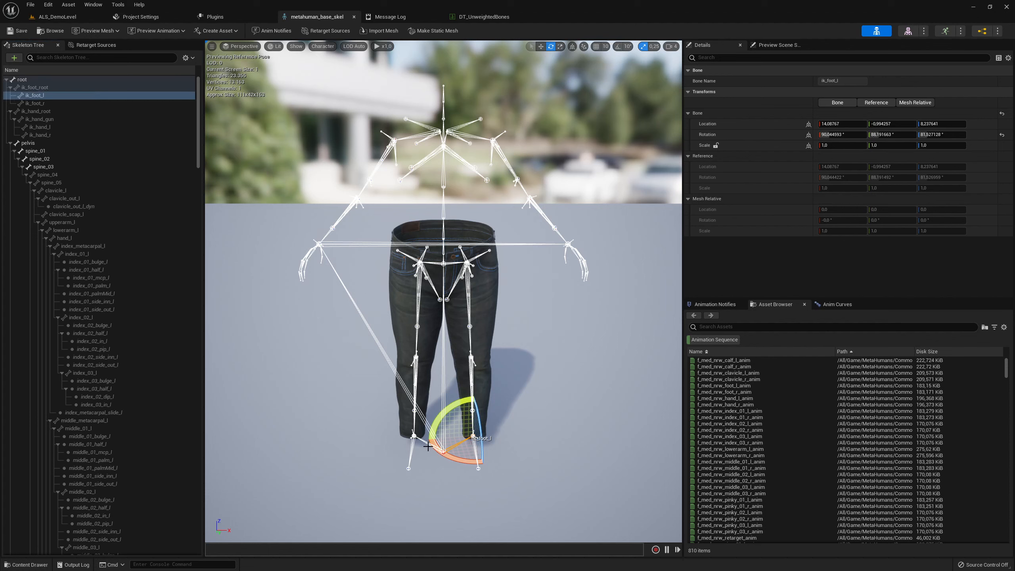
click(427, 446)
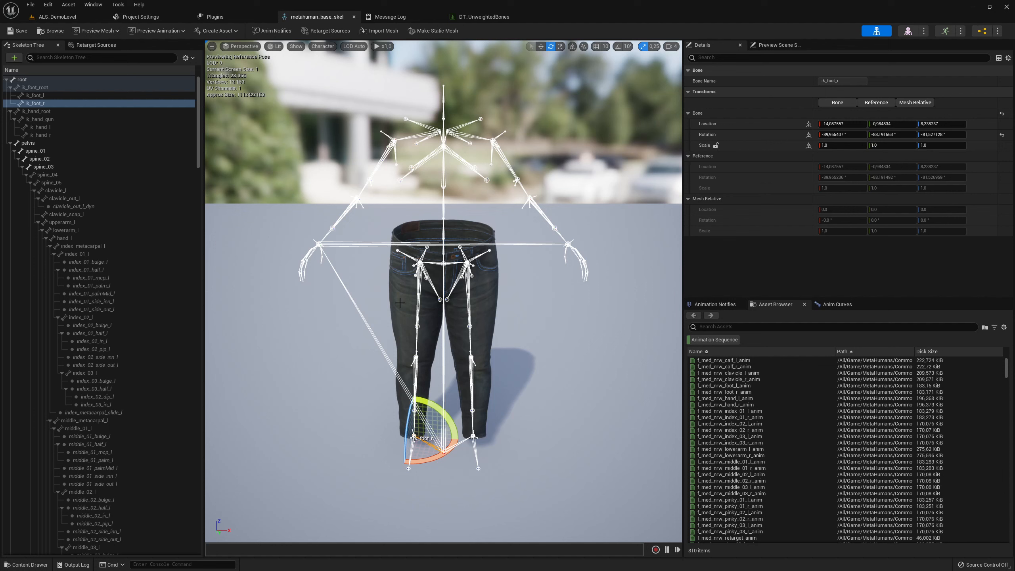
click(348, 245)
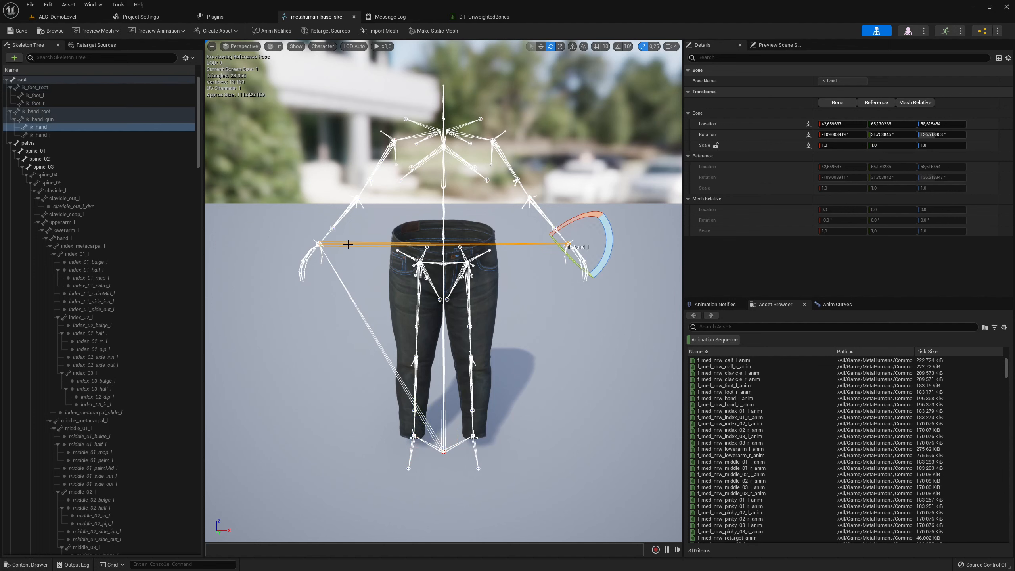
click(341, 279)
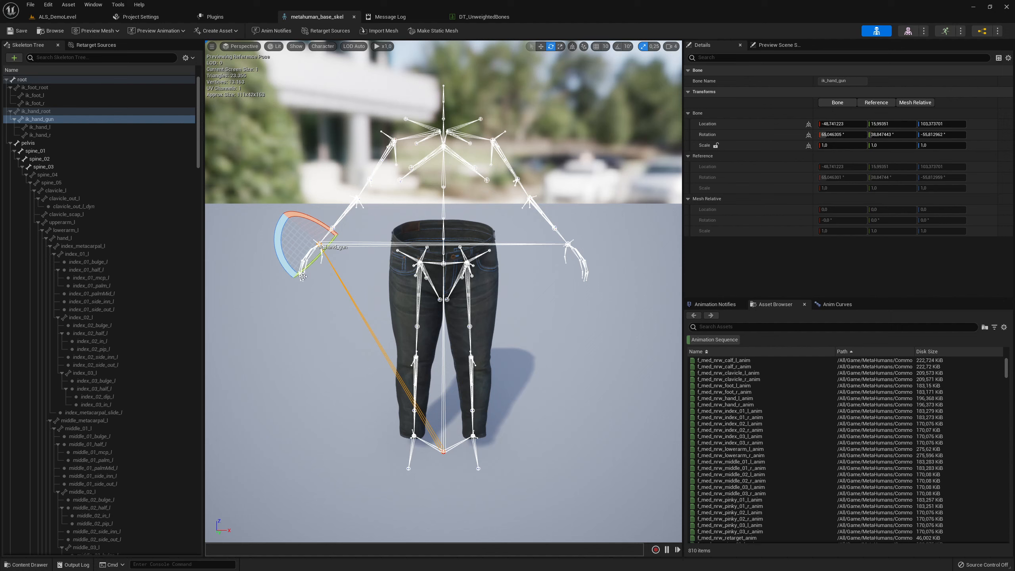
Open the DT_UnweightedBones data table and examine the new, parent and constraint bone names of the first array entry
click(58, 16)
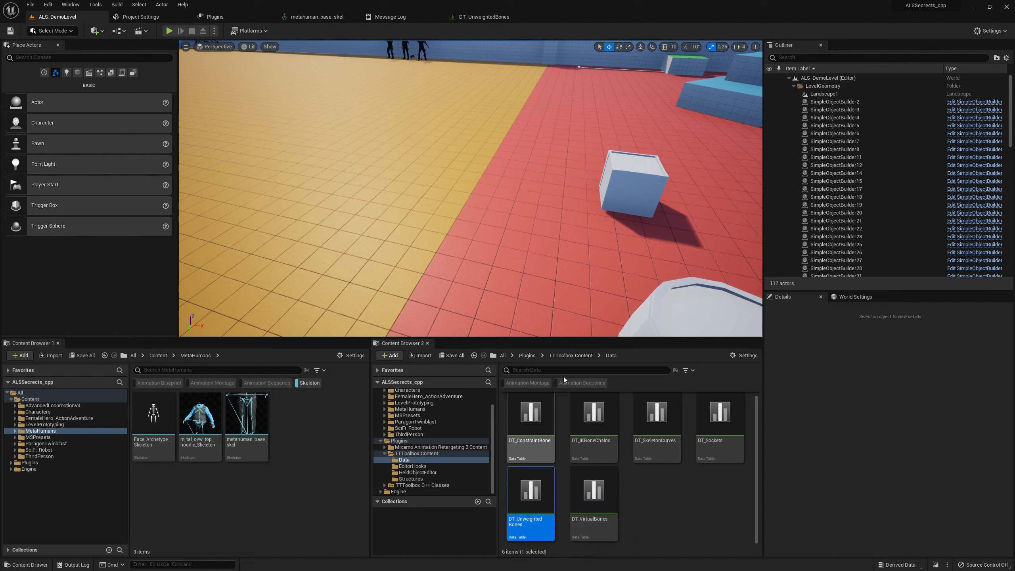
double_click(527, 485)
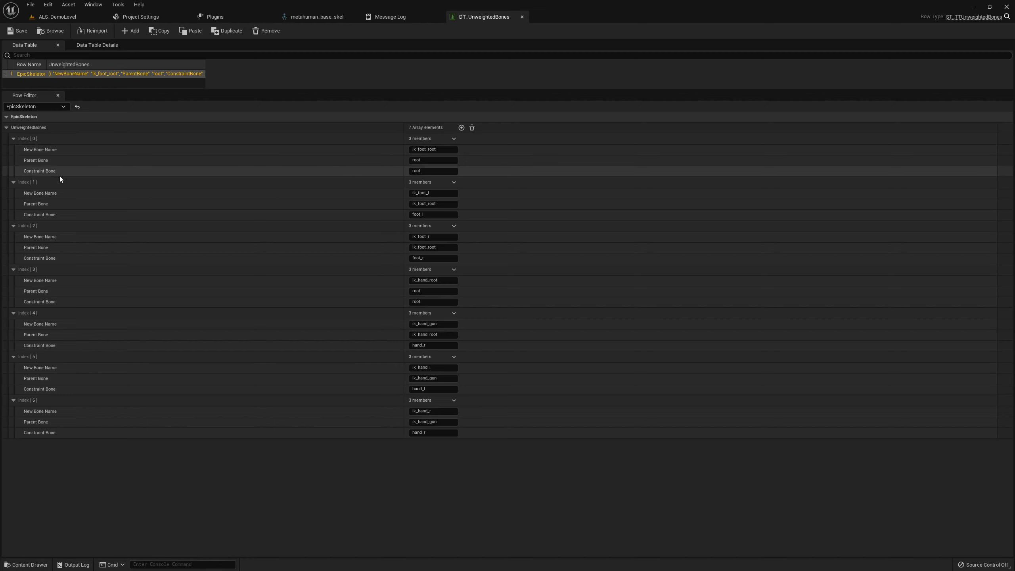
click(451, 152)
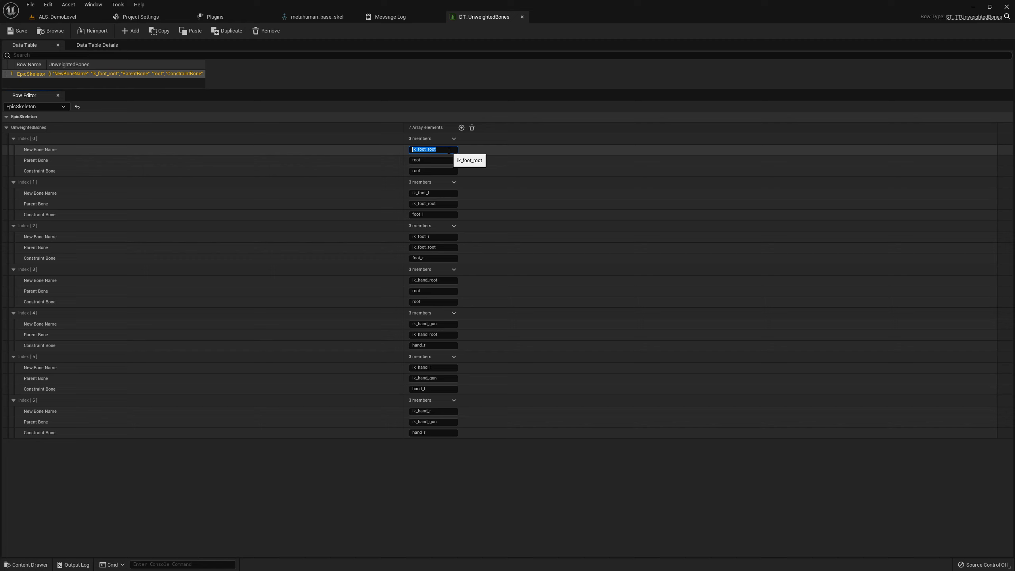
click(442, 162)
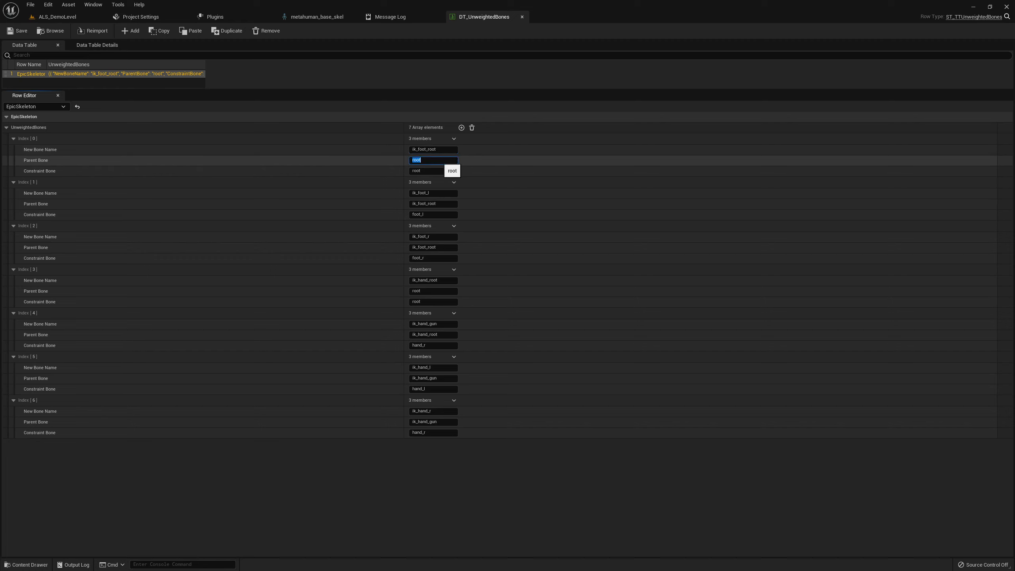
click(449, 174)
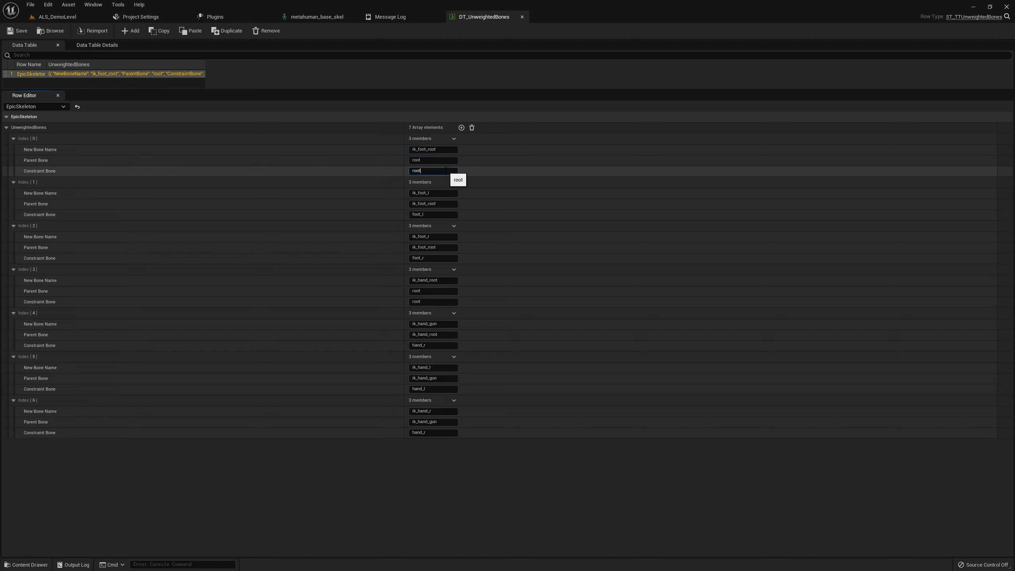
drag(449, 175, 376, 168)
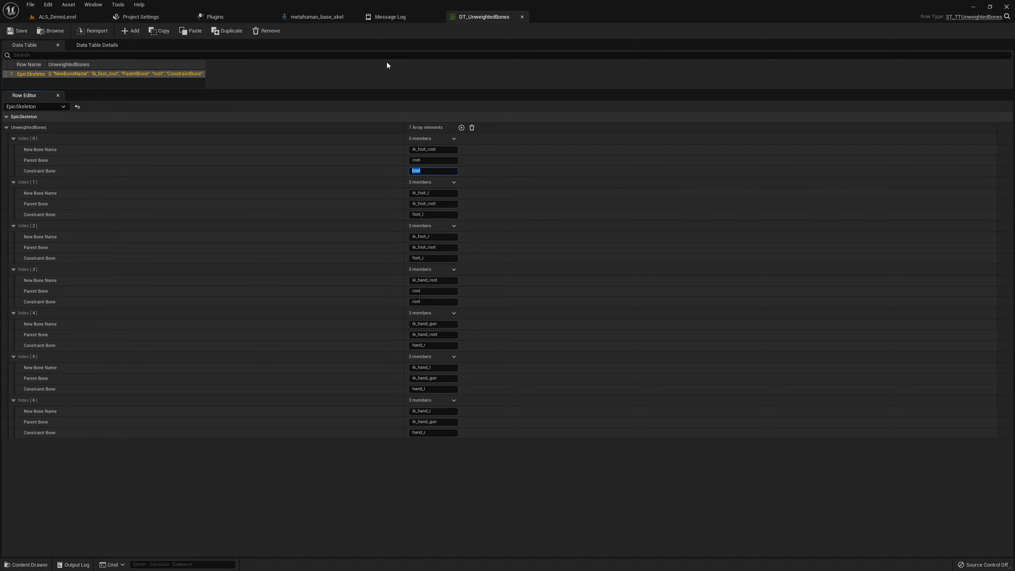
On metahuman_base_skel, shift ik_hand_gun to about X -46.2, Y 15.6, Z 103.3 and ik_hand_l to about X 43.2, Y 64.8, Z 58.6
click(301, 20)
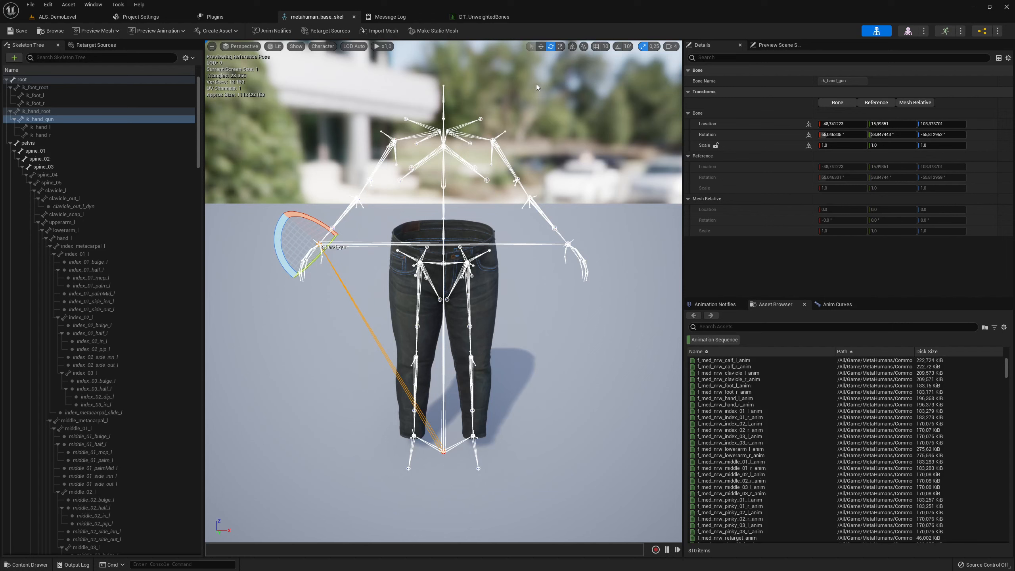
click(541, 46)
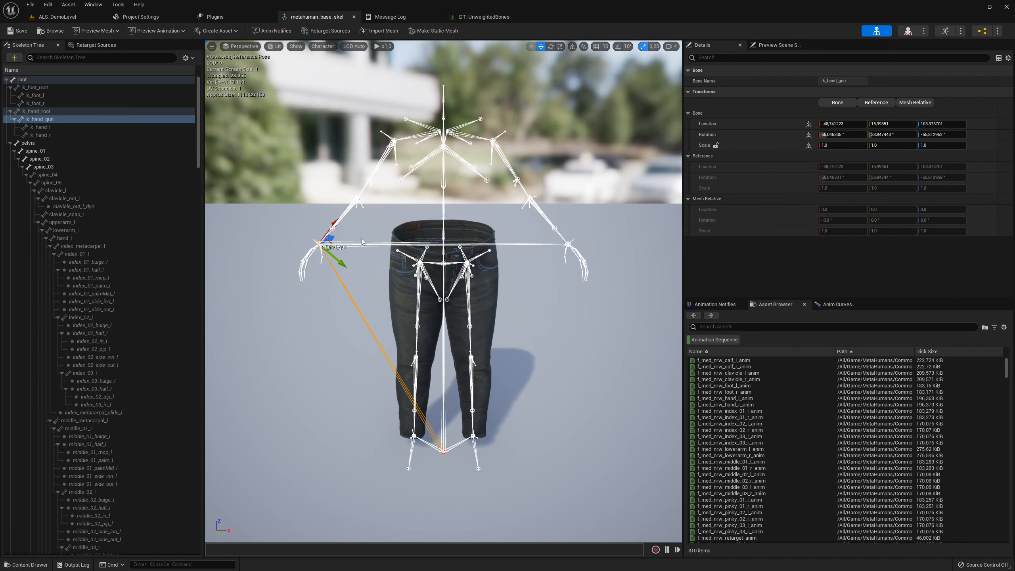
mouse_move(333, 241)
mouse_down()
mouse_move(445, 319)
mouse_move(333, 239)
mouse_move(335, 247)
mouse_up()
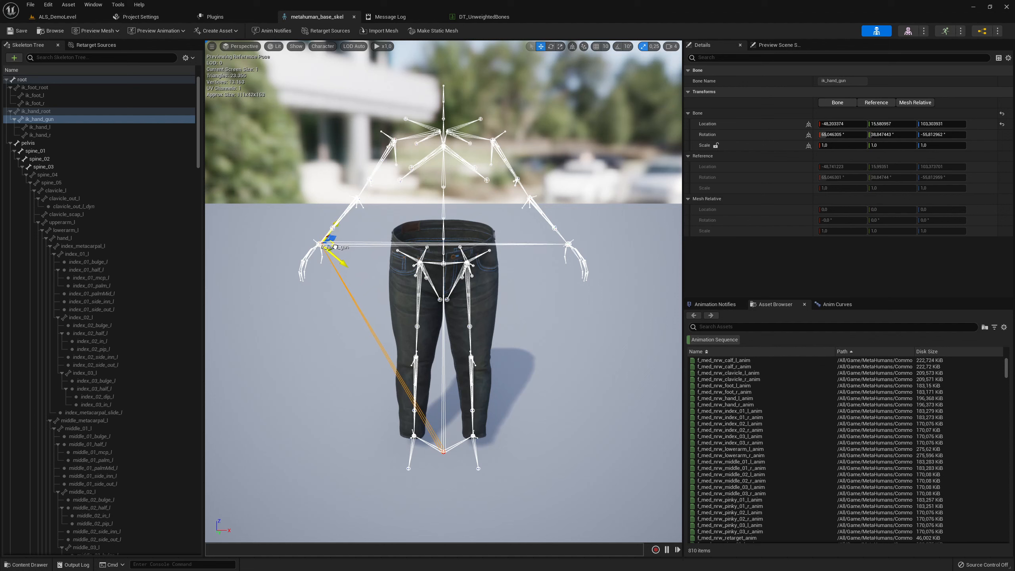
click(568, 245)
drag(581, 245, 581, 244)
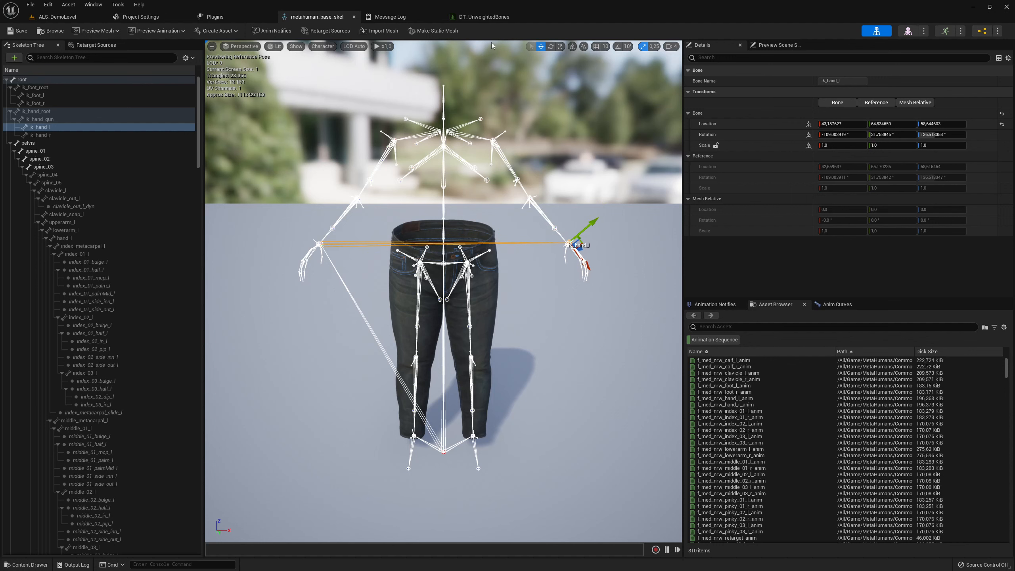
Check the foot bone constraints in DT_UnweightedBones, and reposition ik_hand_l on metahuman_base_skel at about X 42.7, Y 65.1, Z 58.5
click(484, 16)
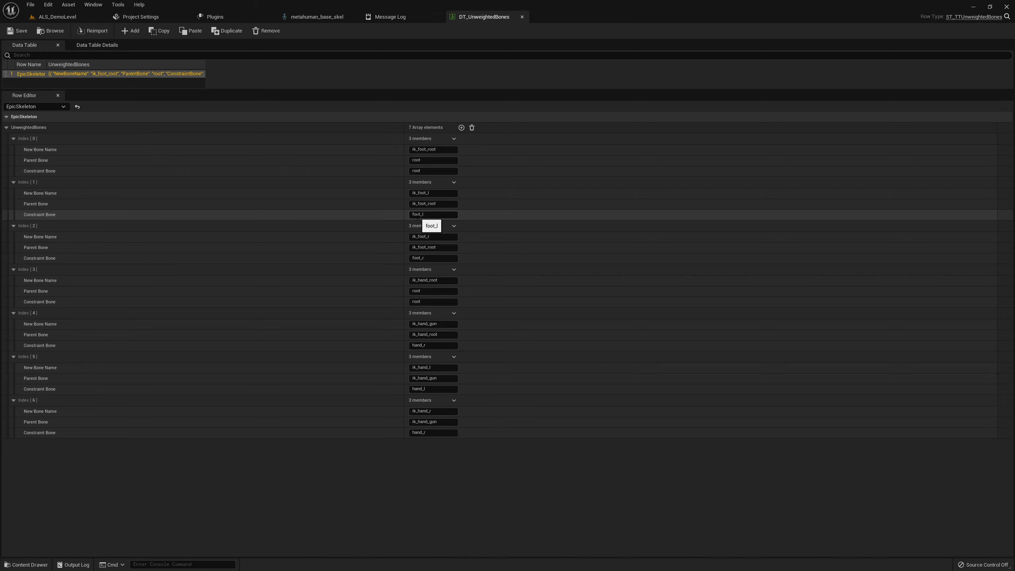
click(318, 17)
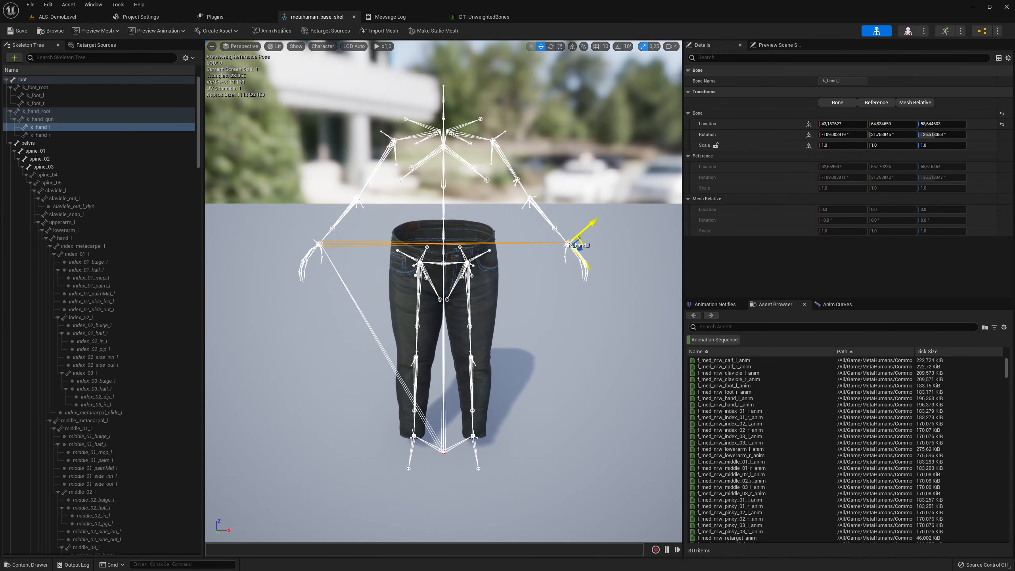
drag(577, 240, 568, 298)
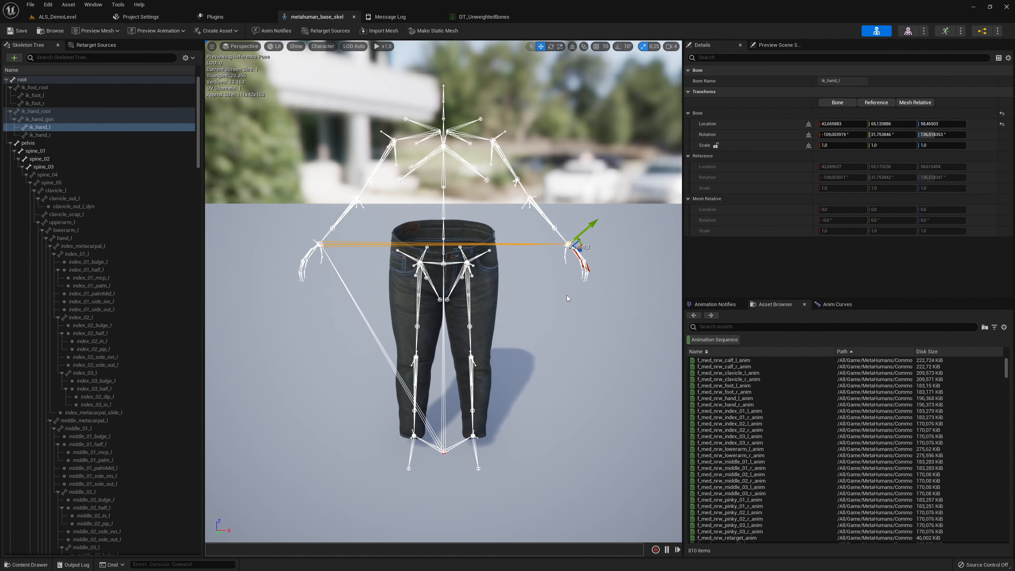
Review the ik_hand_root and ik_hand_gun entries in DT_UnweightedBones, checking their new, parent and constraint bone names
click(484, 17)
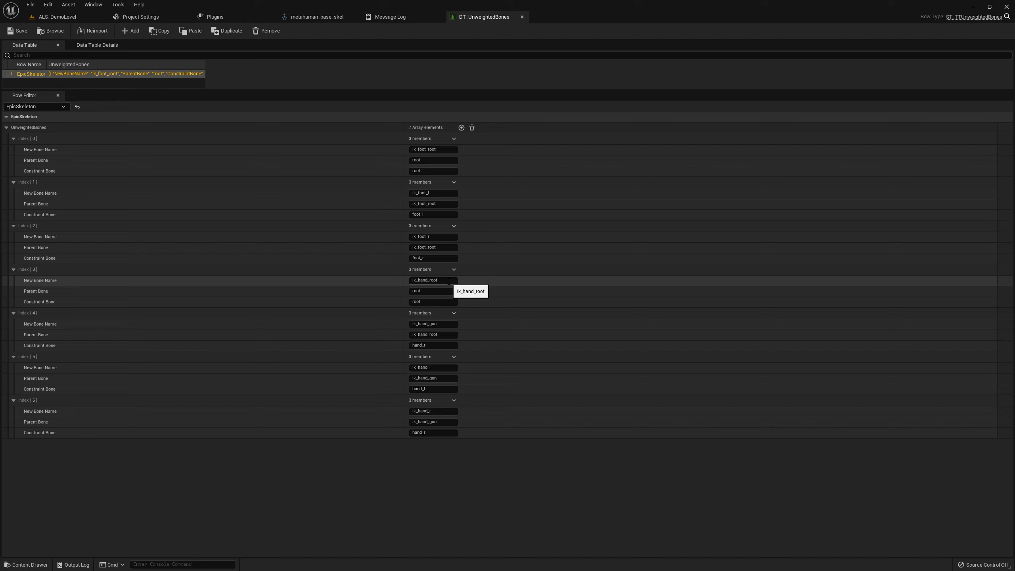
click(435, 291)
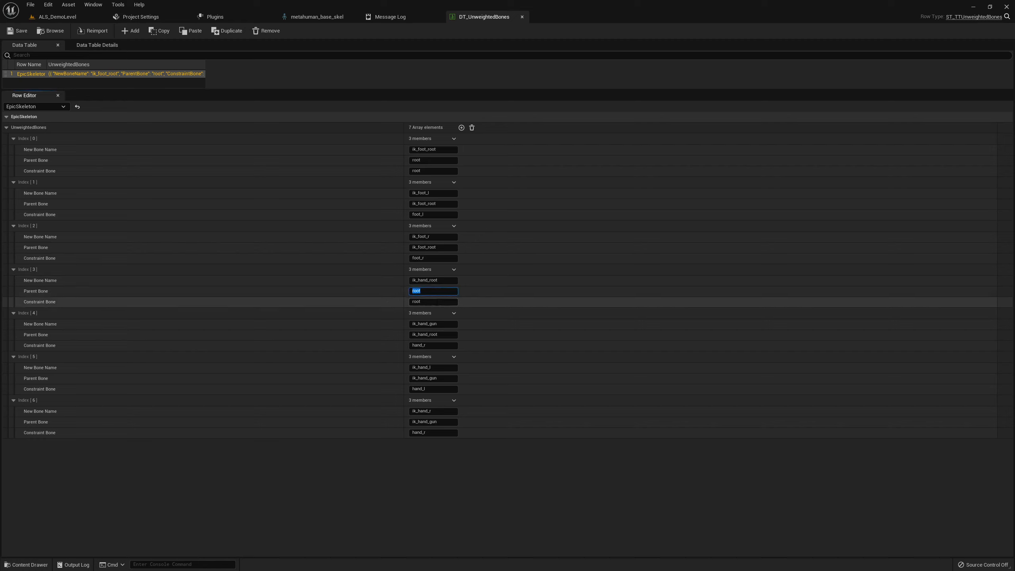
click(433, 301)
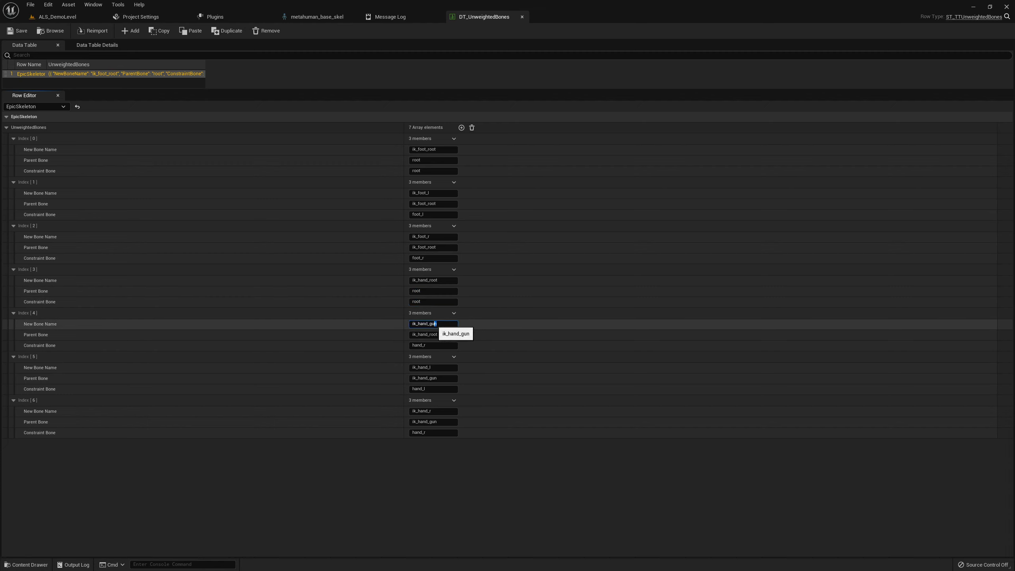
click(434, 324)
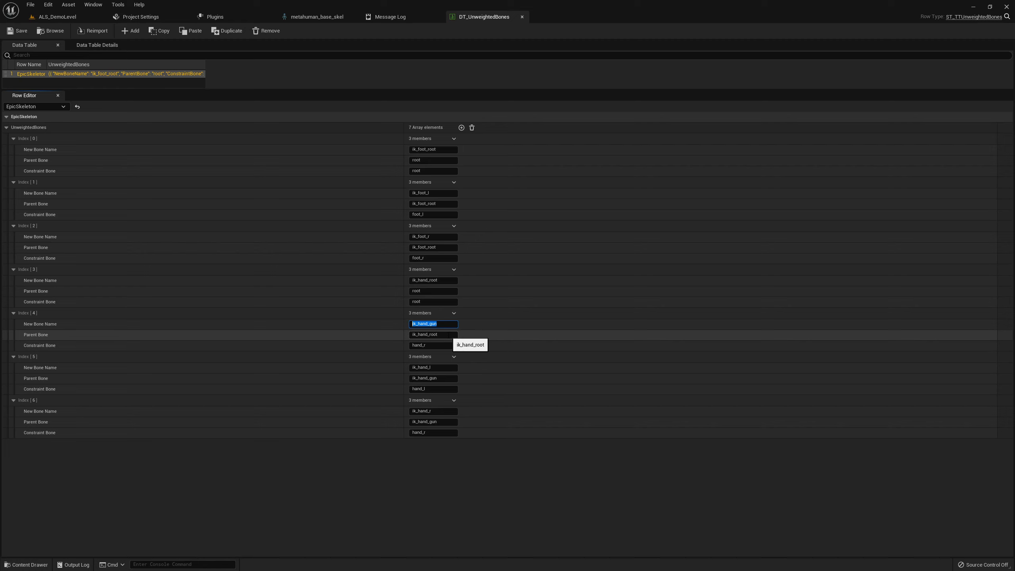
click(449, 335)
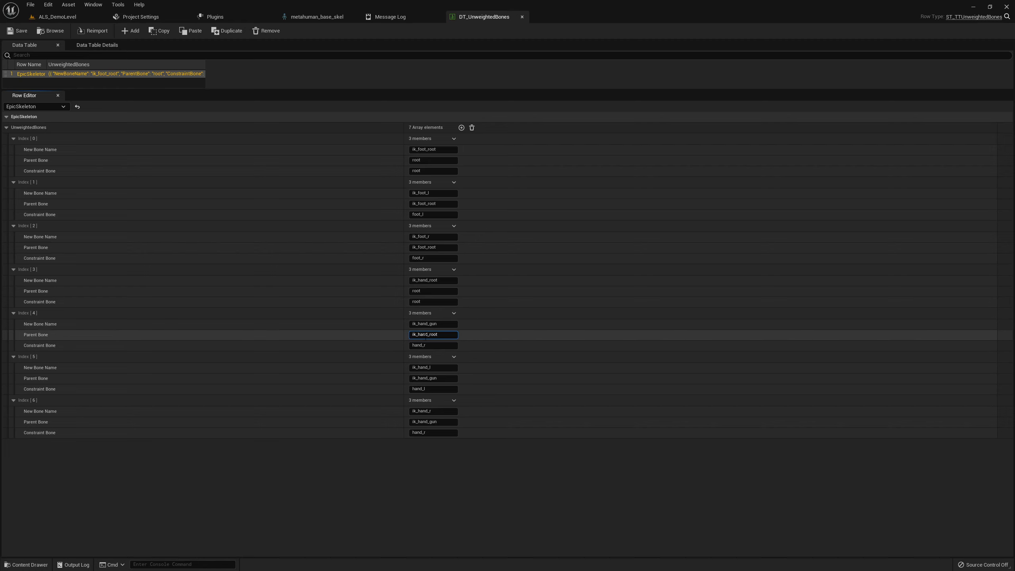